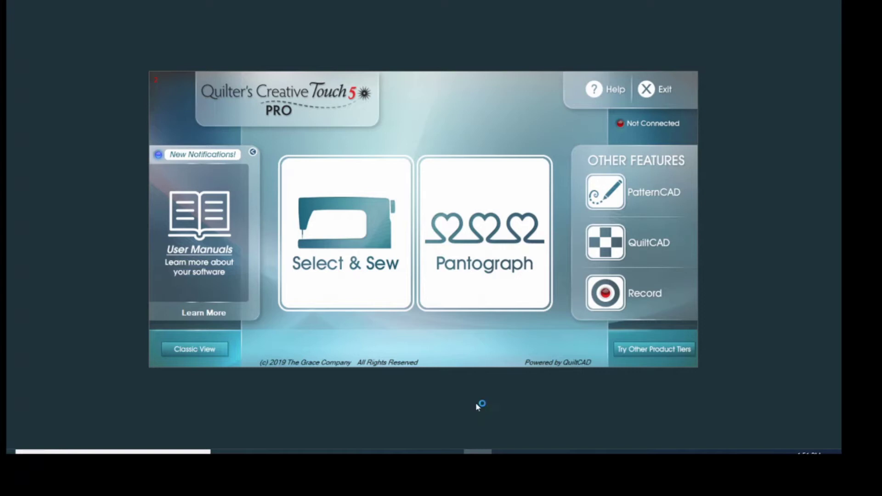
Step: Start the pantograph module and record the safe area's top-left and bottom-right corners (42 by 12)
{"action": "left_click", "coordinate": [474, 246]}
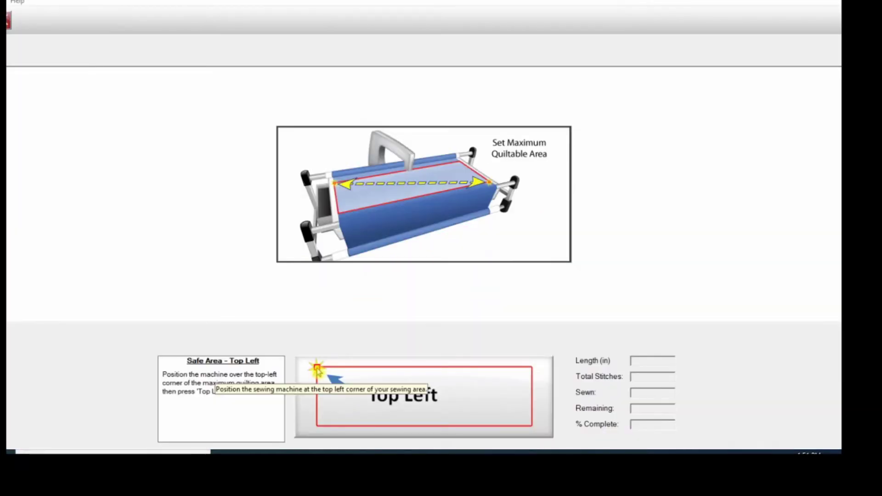
{"action": "left_click", "coordinate": [317, 368]}
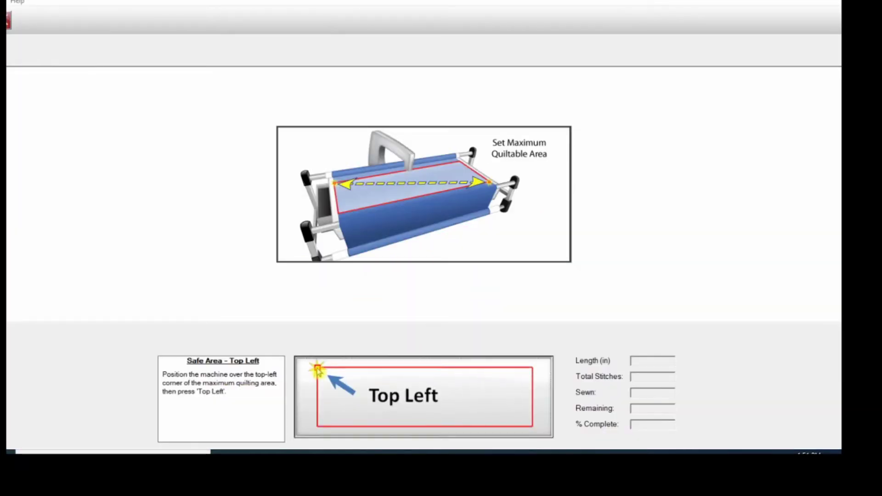
{"action": "left_click", "coordinate": [532, 431]}
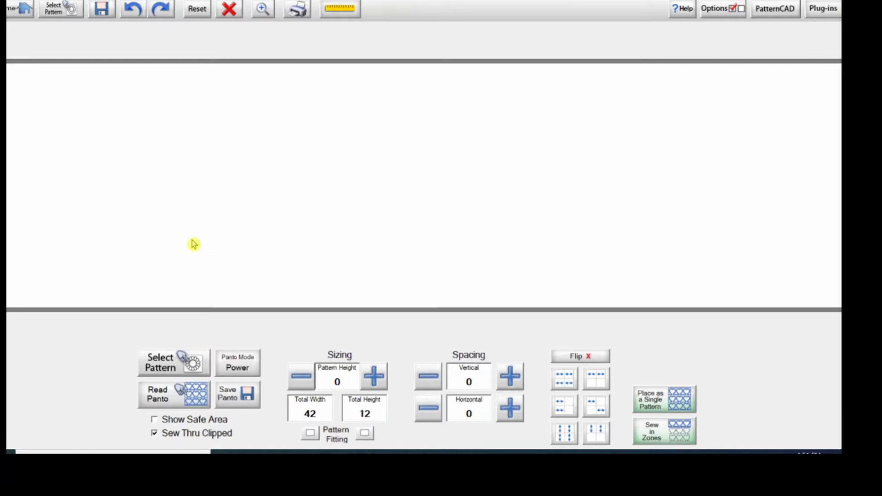
Step: Load the jan.zpf pattern from D:\quilt projects, tiling a 42 by 42 area
{"action": "left_click", "coordinate": [182, 374]}
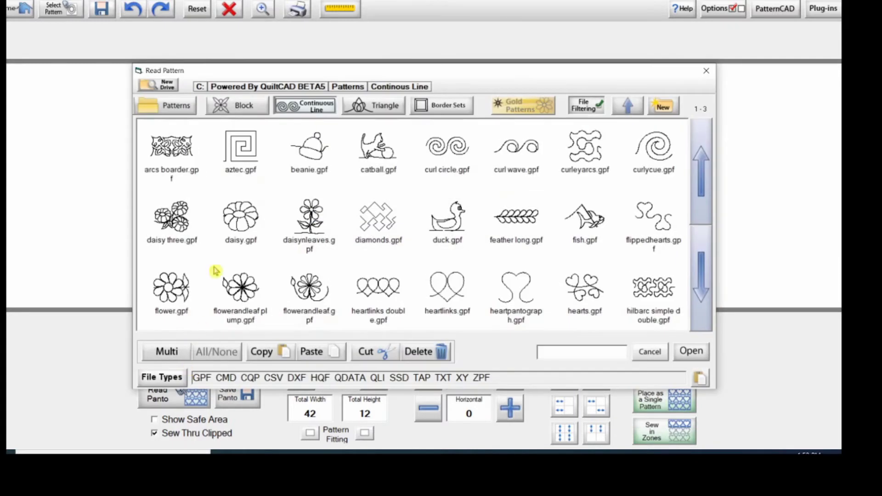
{"action": "left_click", "coordinate": [157, 90]}
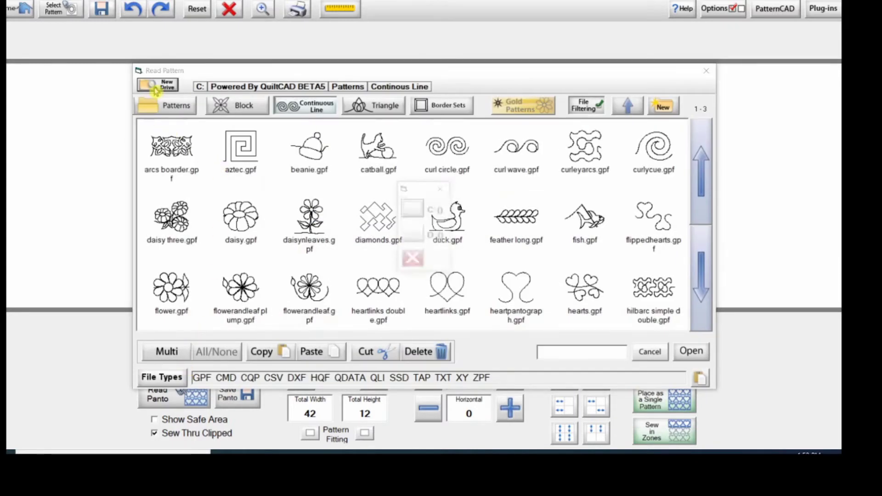
{"action": "left_click", "coordinate": [410, 237]}
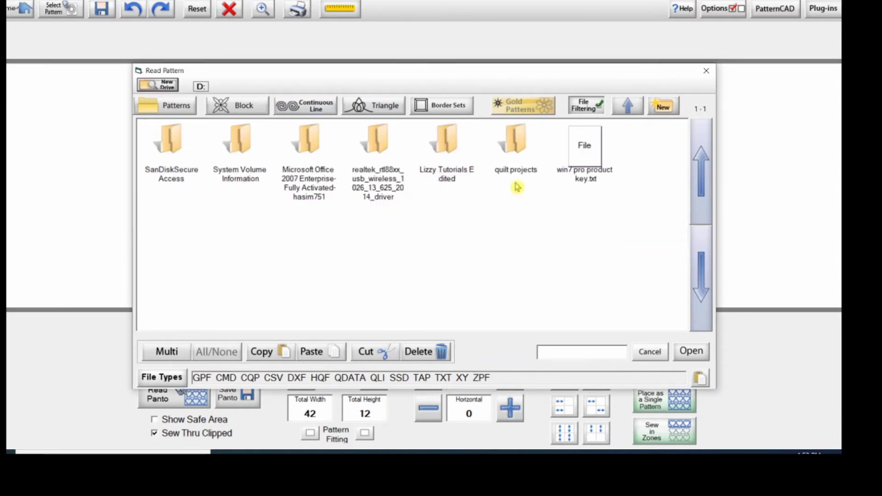
{"action": "double_click", "coordinate": [514, 151]}
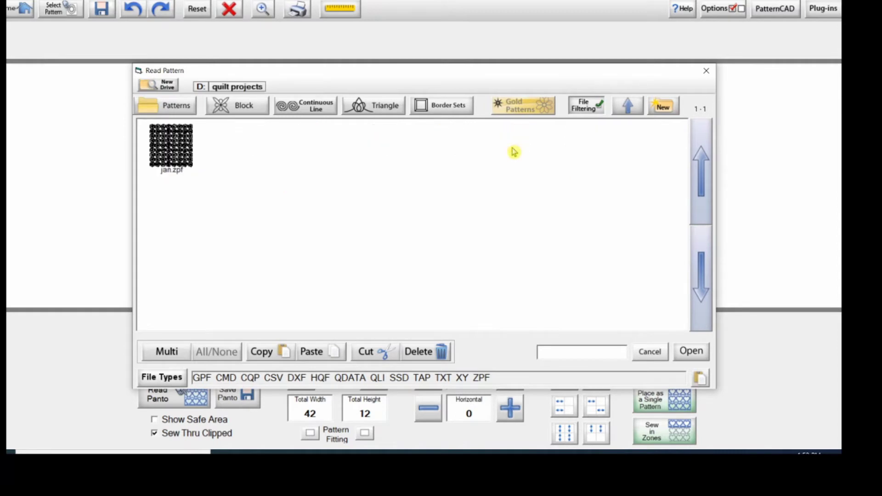
{"action": "left_click", "coordinate": [177, 169]}
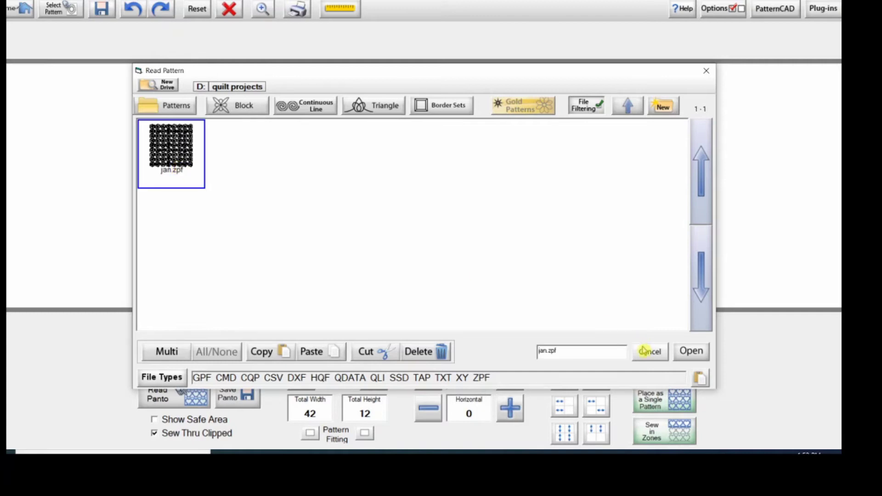
{"action": "left_click", "coordinate": [688, 356]}
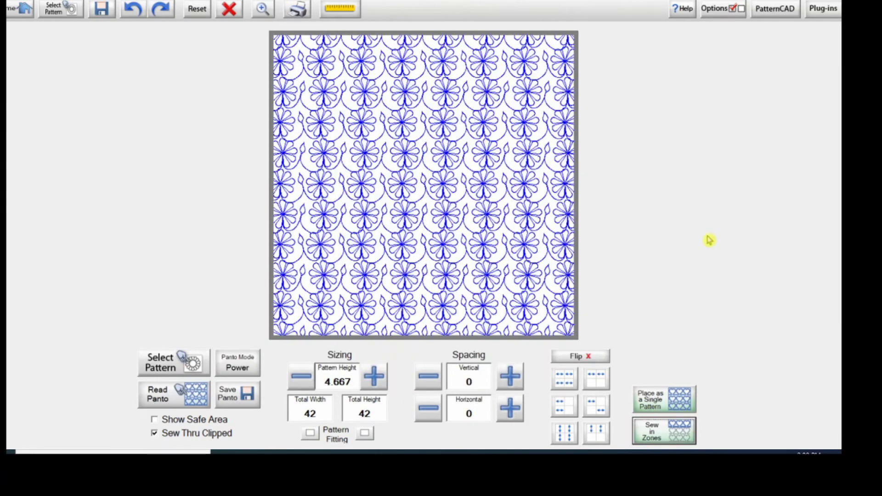
Step: Switch the floral pattern to Sew in Zones and decline saving the zone sewing session
{"action": "left_click", "coordinate": [668, 442]}
{"action": "left_click", "coordinate": [668, 442]}
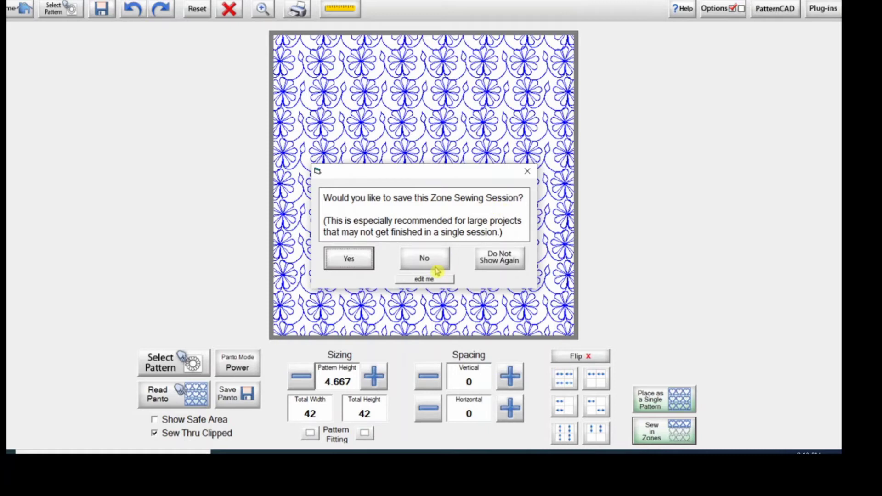
{"action": "left_click", "coordinate": [436, 268]}
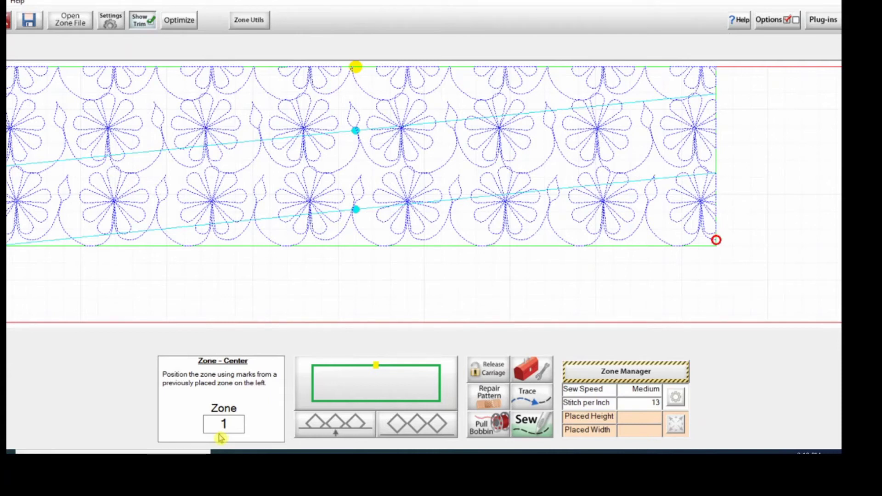
Step: Open Zone Manager and accept the warning that the pattern placement will be reset
{"action": "left_click", "coordinate": [648, 377]}
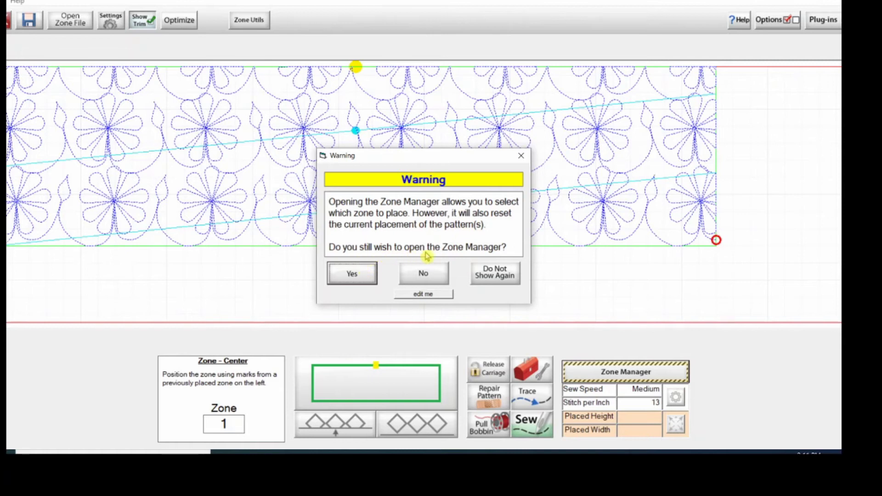
{"action": "left_click", "coordinate": [364, 281]}
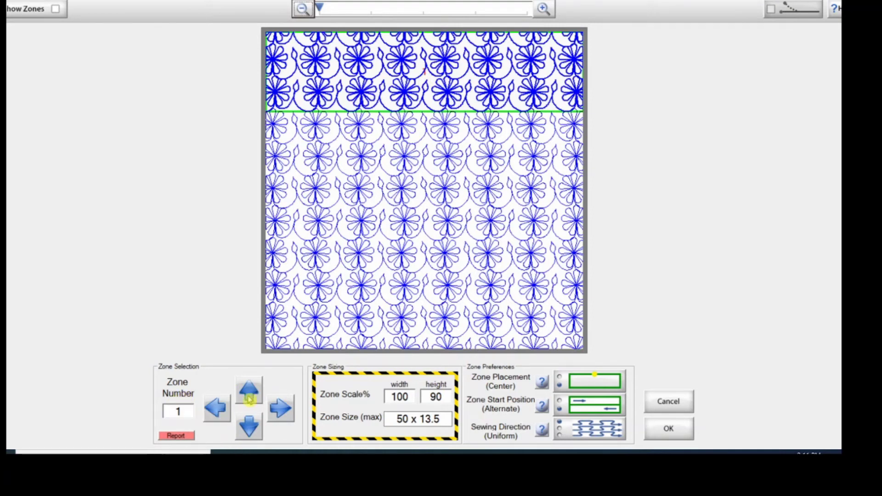
Step: Step the zone selection down from Zone 1 to Zone 3 and confirm it
{"action": "left_click", "coordinate": [249, 427]}
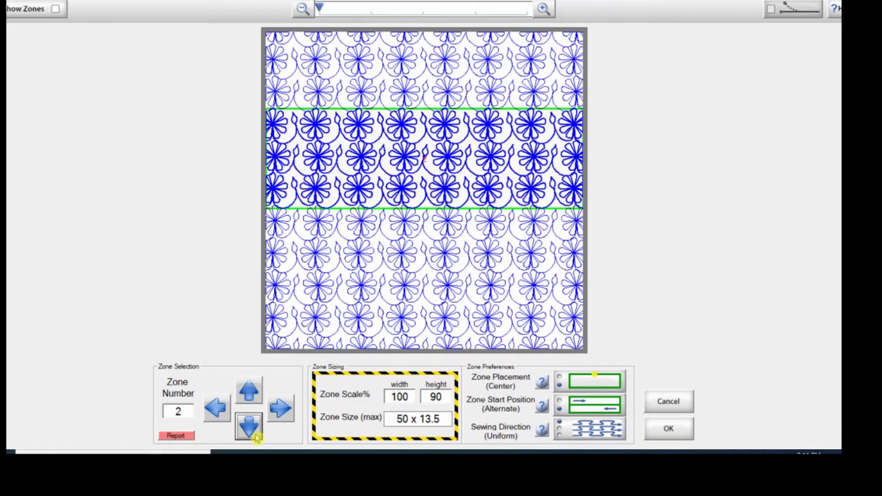
{"action": "left_click", "coordinate": [251, 429]}
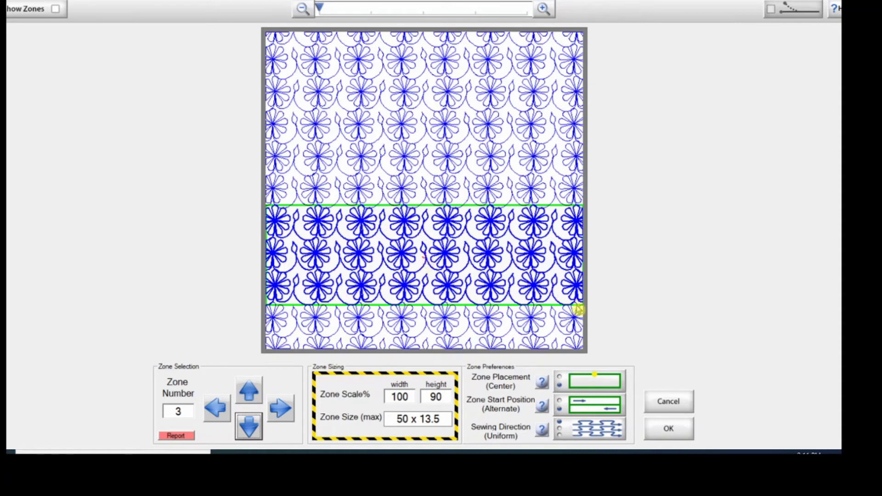
{"action": "left_click", "coordinate": [670, 429]}
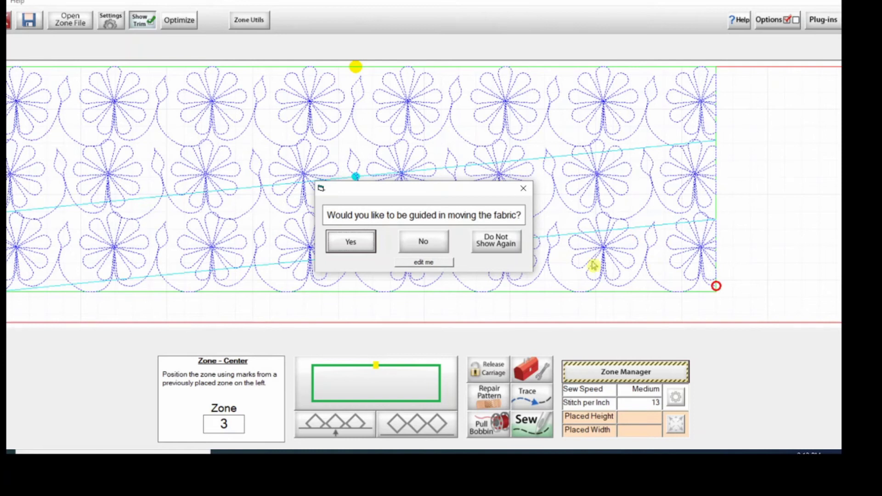
Step: Accept guided fabric moving and confirm marker 3A has been moved under the needle
{"action": "left_click", "coordinate": [365, 248]}
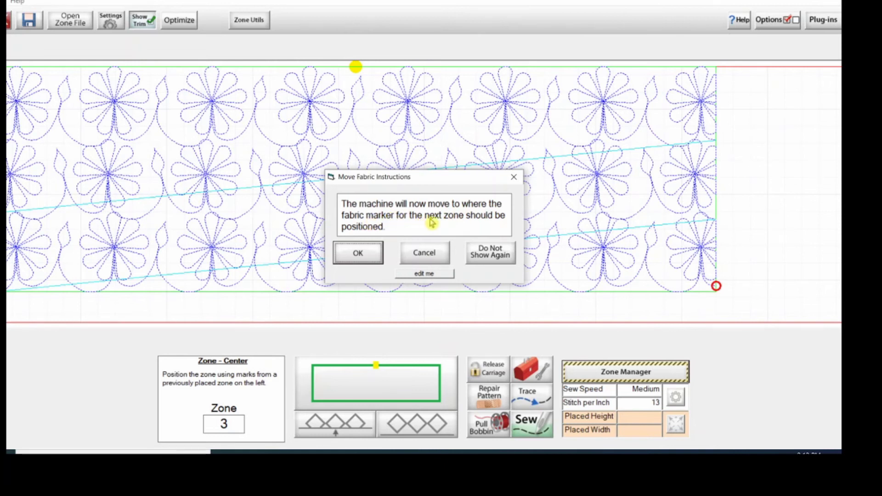
{"action": "left_click", "coordinate": [359, 253]}
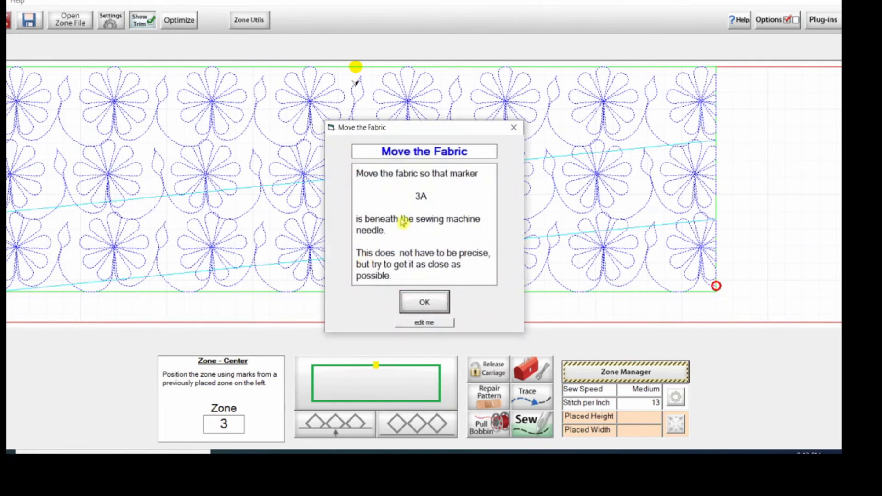
{"action": "left_click", "coordinate": [424, 305]}
{"action": "left_click", "coordinate": [423, 278]}
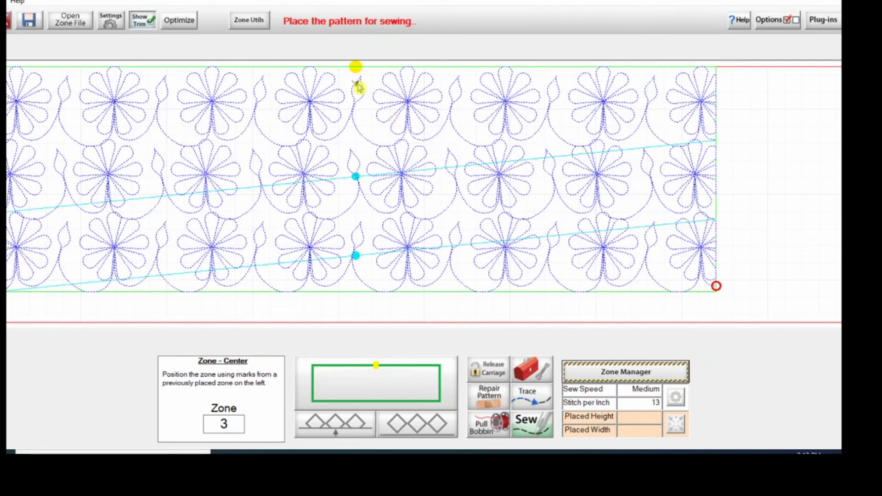
Step: Place zone 3 from its top centre, nudging the marker until it fits the safe area at 42 x 13.216
{"action": "left_click", "coordinate": [378, 370]}
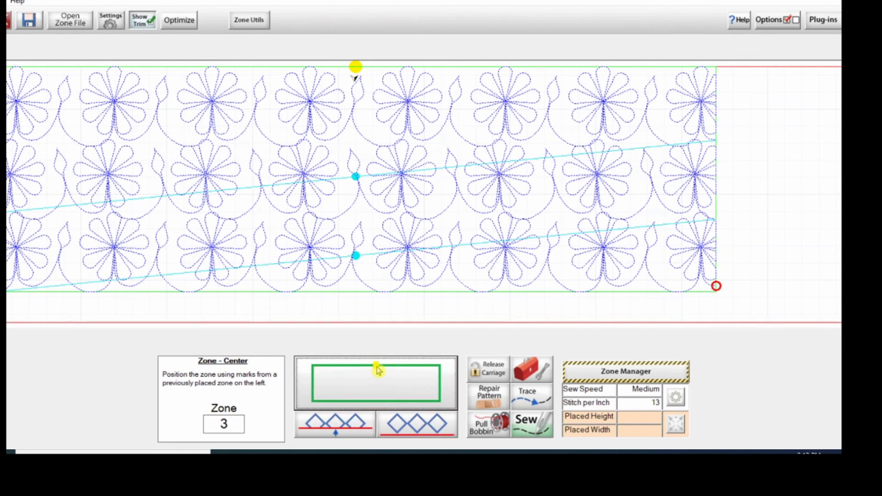
{"action": "left_click", "coordinate": [377, 370]}
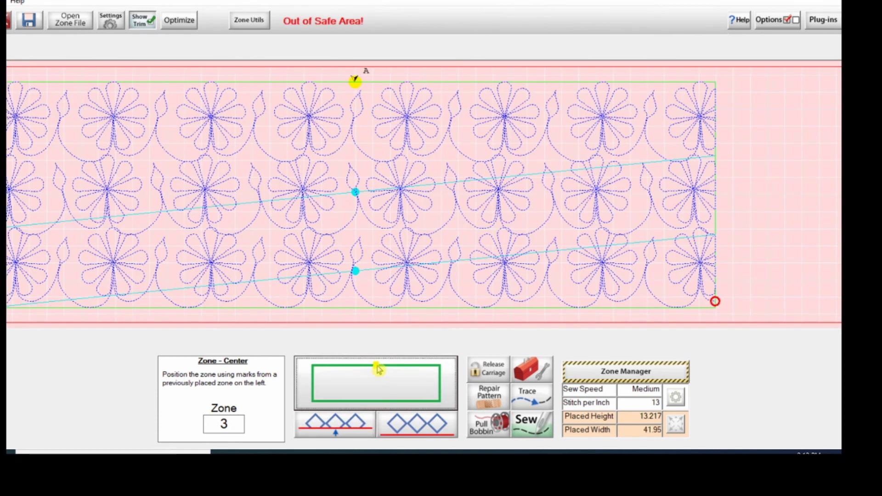
{"action": "left_click", "coordinate": [420, 79]}
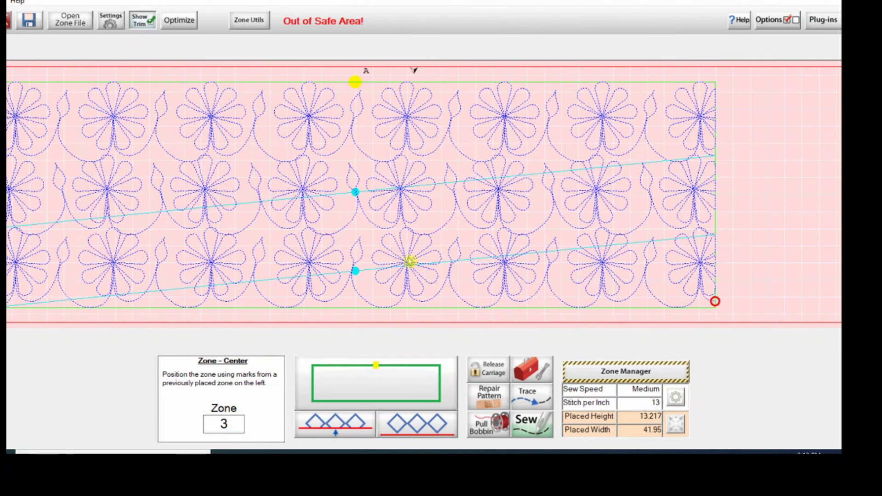
{"action": "left_click", "coordinate": [418, 88]}
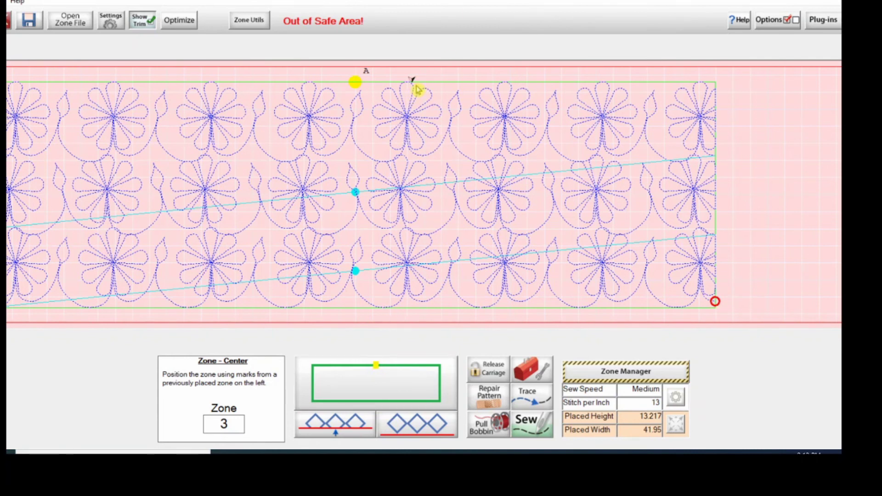
{"action": "left_click", "coordinate": [379, 369]}
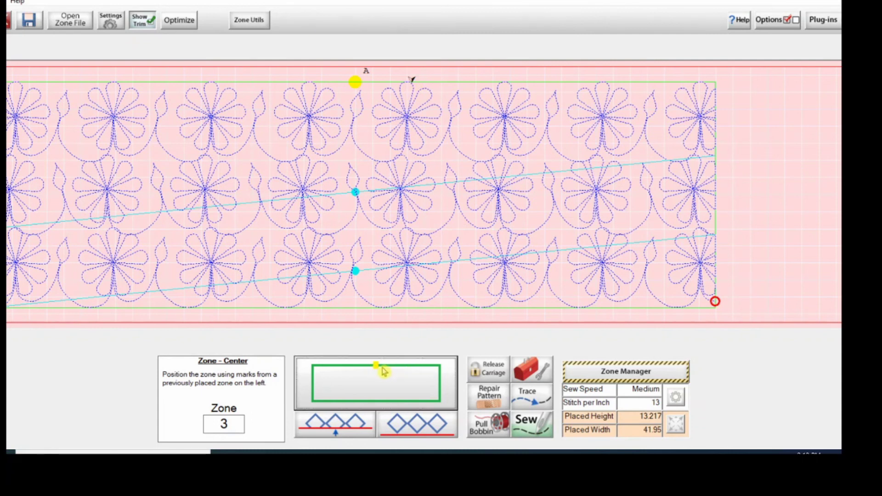
{"action": "left_click", "coordinate": [376, 370]}
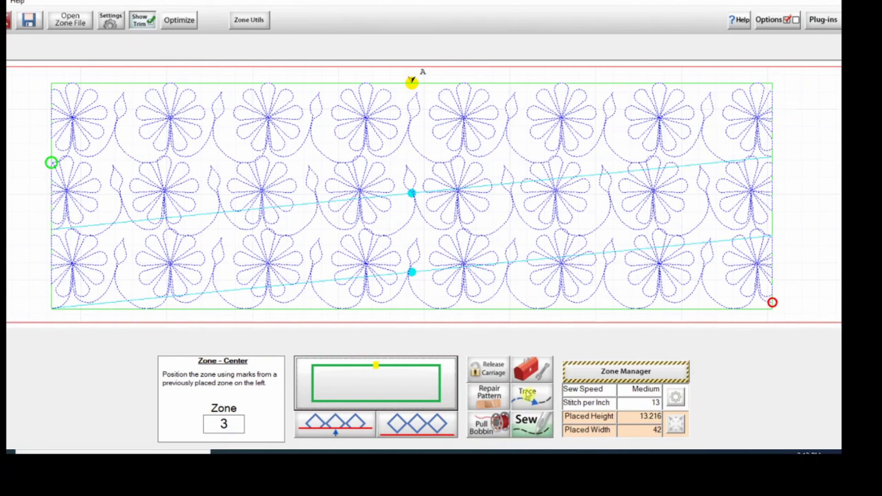
Step: Move the machine to zone 3's start point and take a single stitch there
{"action": "left_click", "coordinate": [527, 368]}
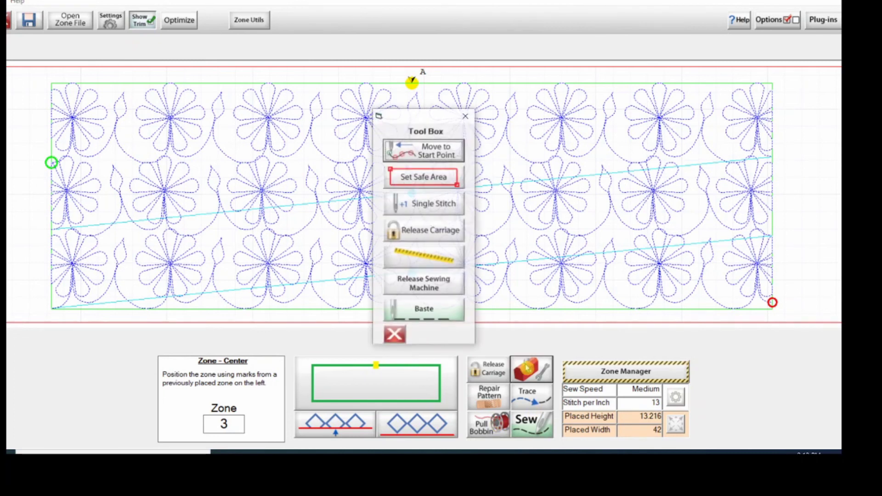
{"action": "left_click", "coordinate": [436, 151]}
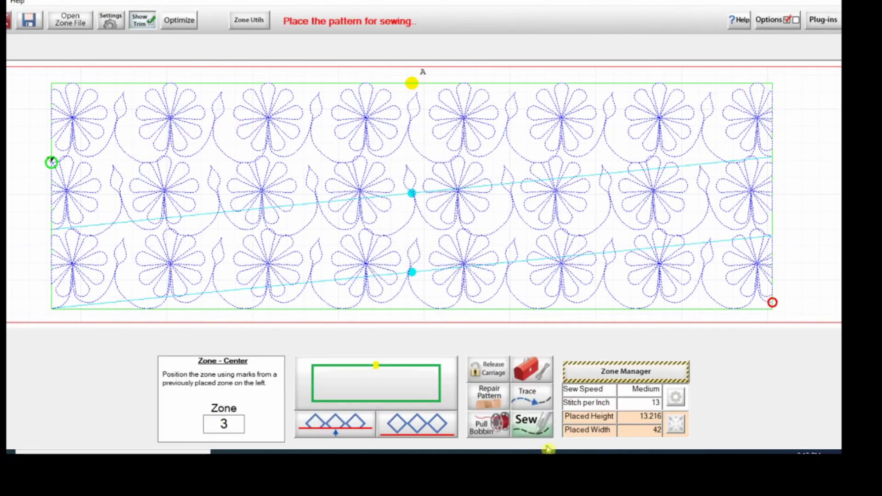
{"action": "left_click", "coordinate": [529, 377]}
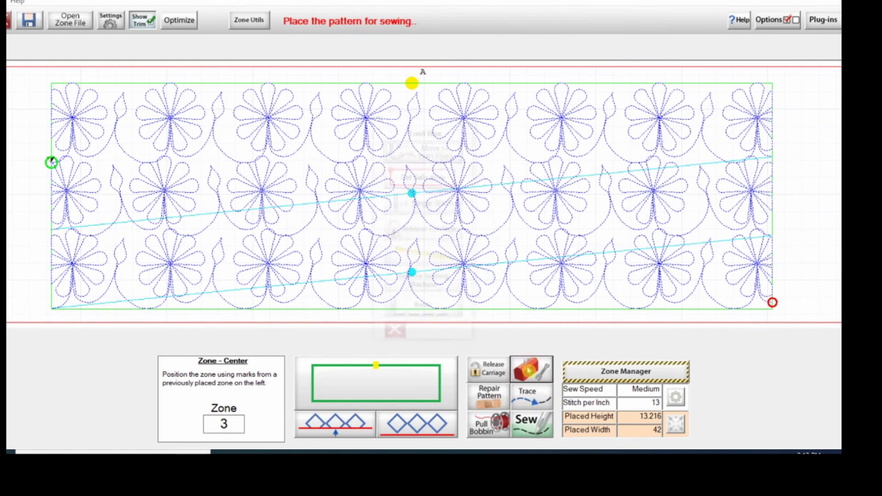
{"action": "left_click", "coordinate": [449, 209]}
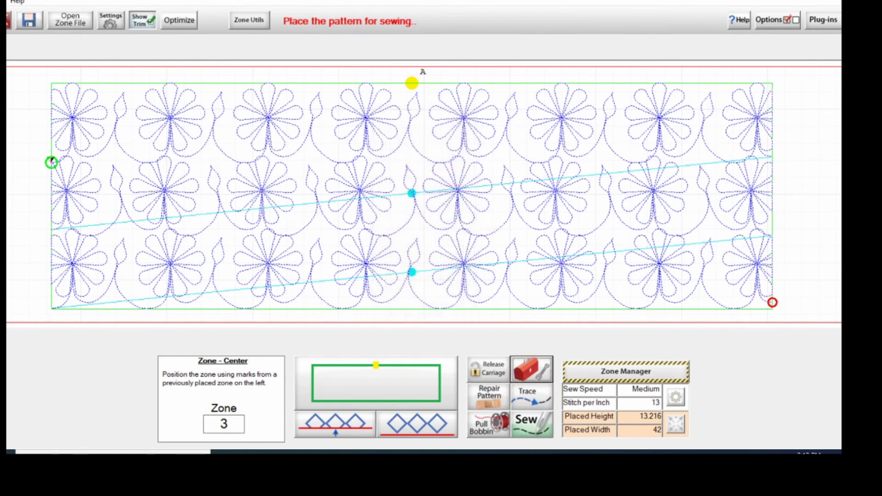